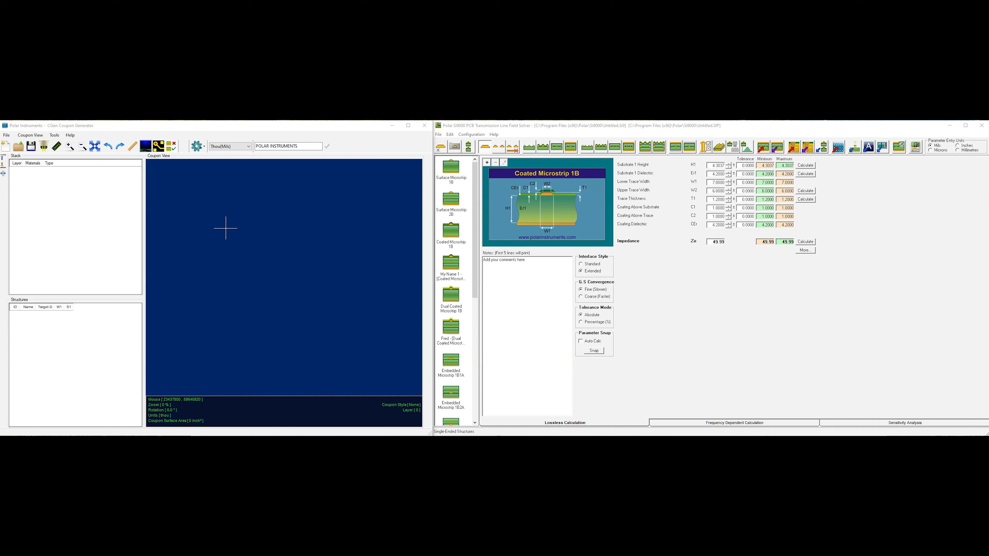
# Step: Start a new coupon stack with 8 layers, keeping symmetry enabled
pyautogui.click(6, 147)
pyautogui.click(245, 241)
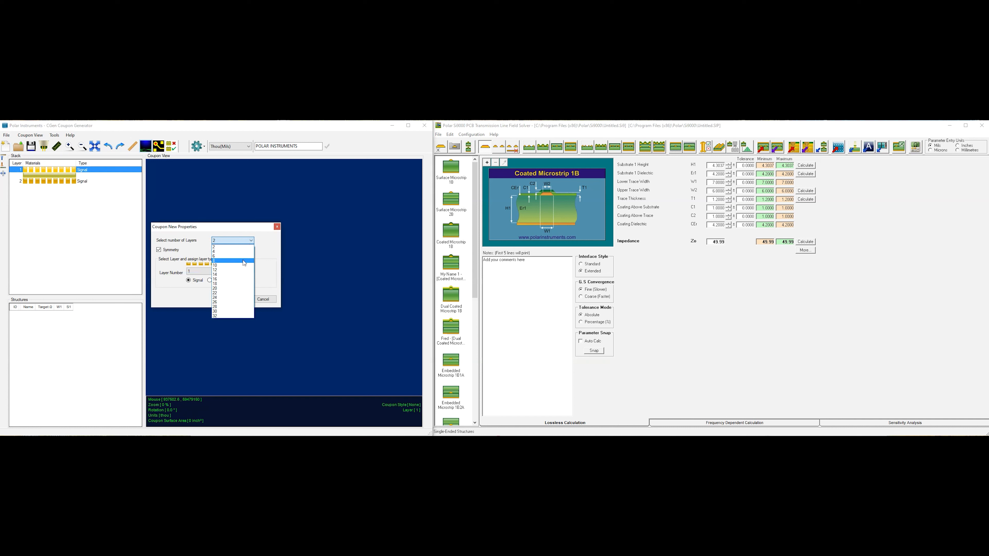
pyautogui.click(241, 260)
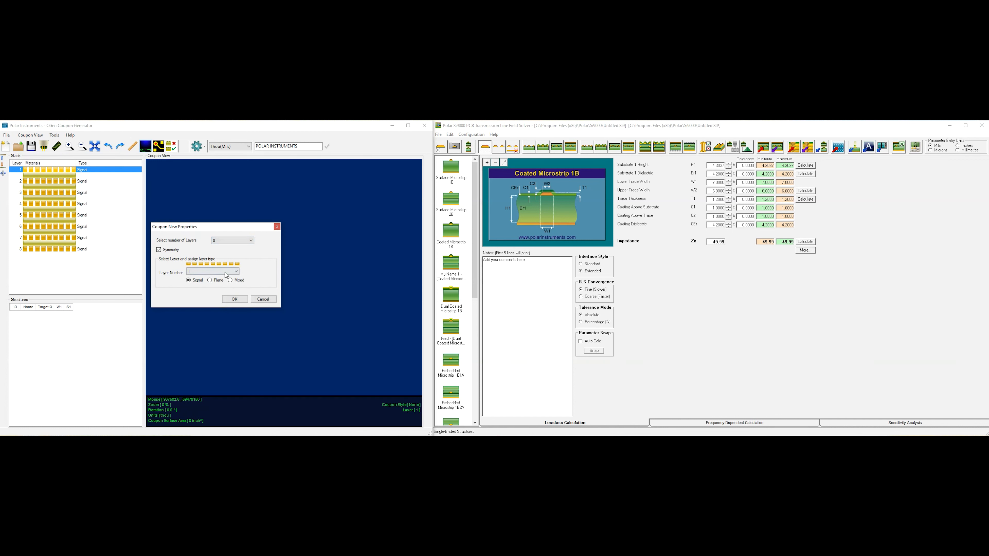
# Step: Assign layers 2 and 4 as planes, with symmetry mirroring them onto layers 7 and 5, and accept the coupon properties
pyautogui.click(236, 272)
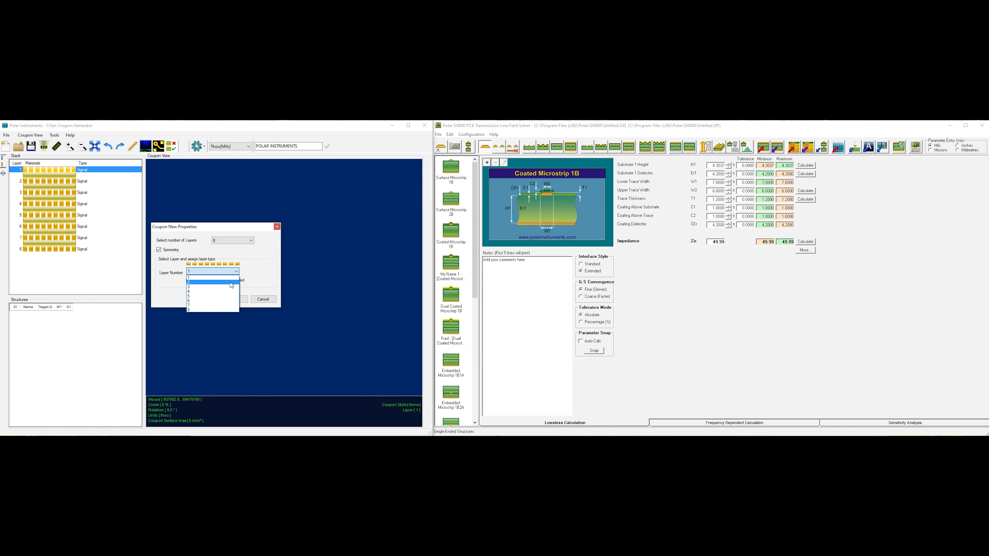
pyautogui.click(230, 283)
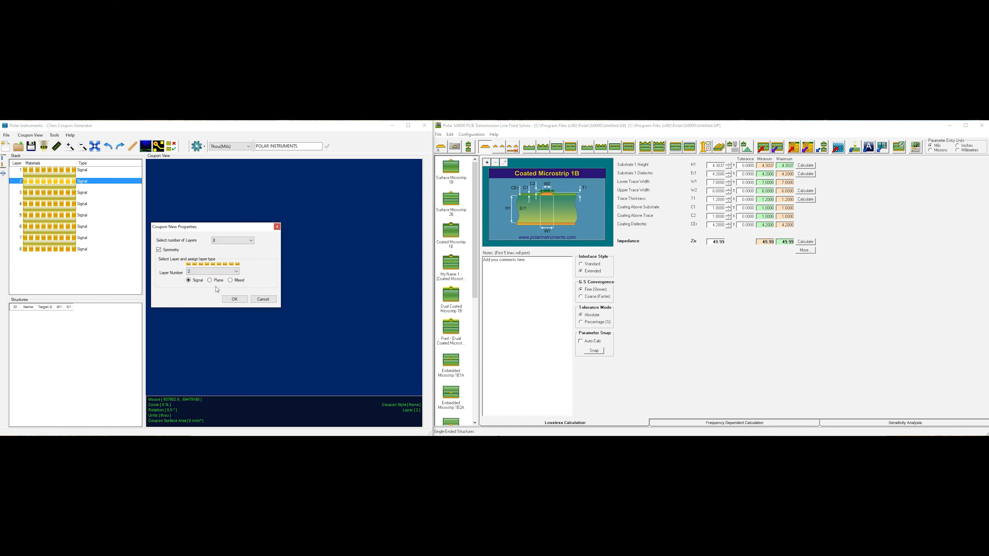
pyautogui.click(210, 280)
pyautogui.click(237, 271)
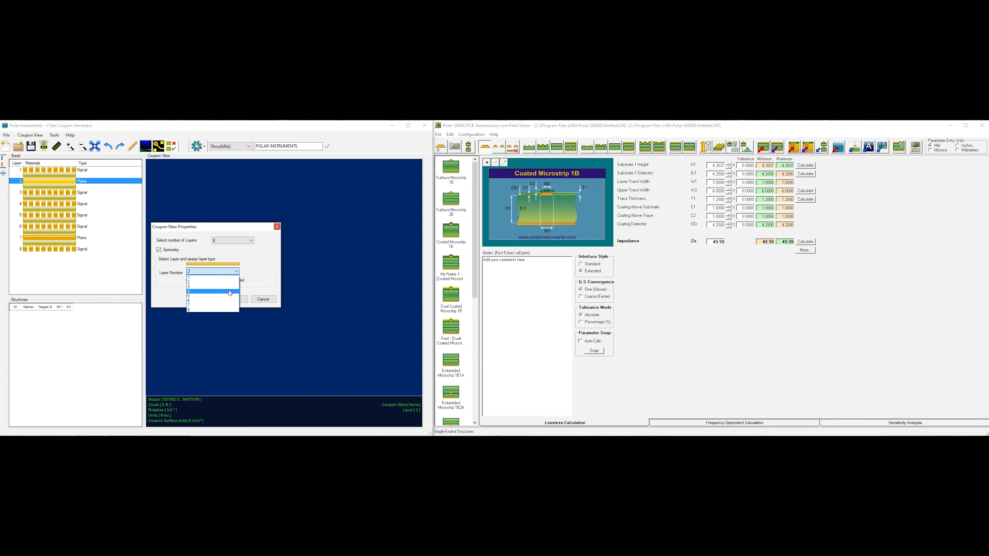
pyautogui.click(229, 293)
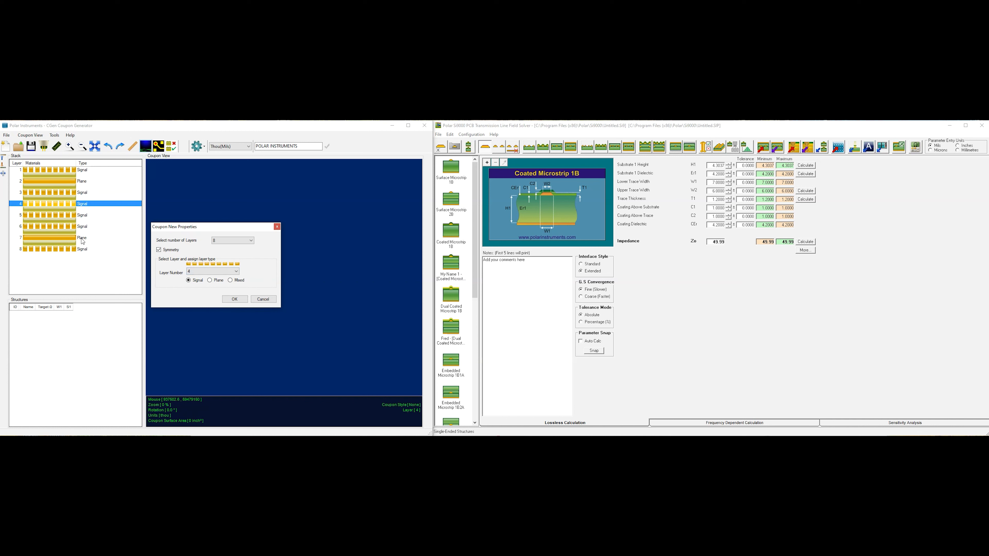
pyautogui.click(210, 281)
pyautogui.click(235, 299)
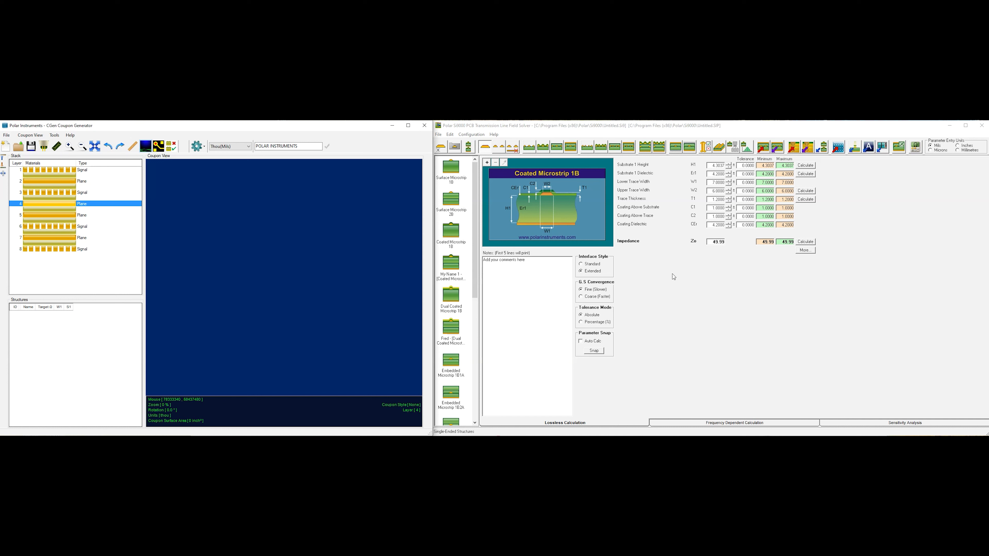
# Step: Copy Coated Microstrip 1B from the Si9000 solver and add it to coupon layer 1, and check the structure lists of layers 3, 6 and 1
pyautogui.click(68, 172)
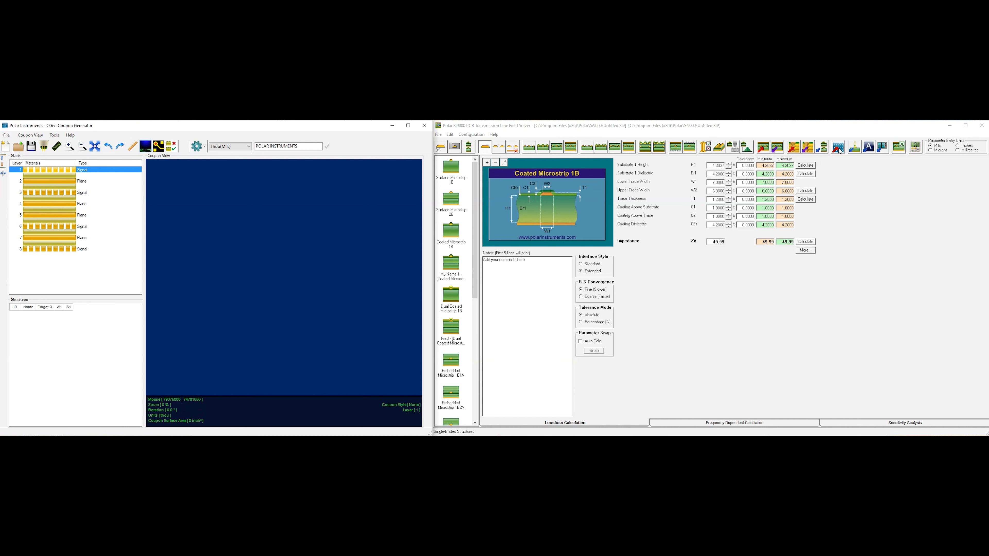
pyautogui.click(837, 129)
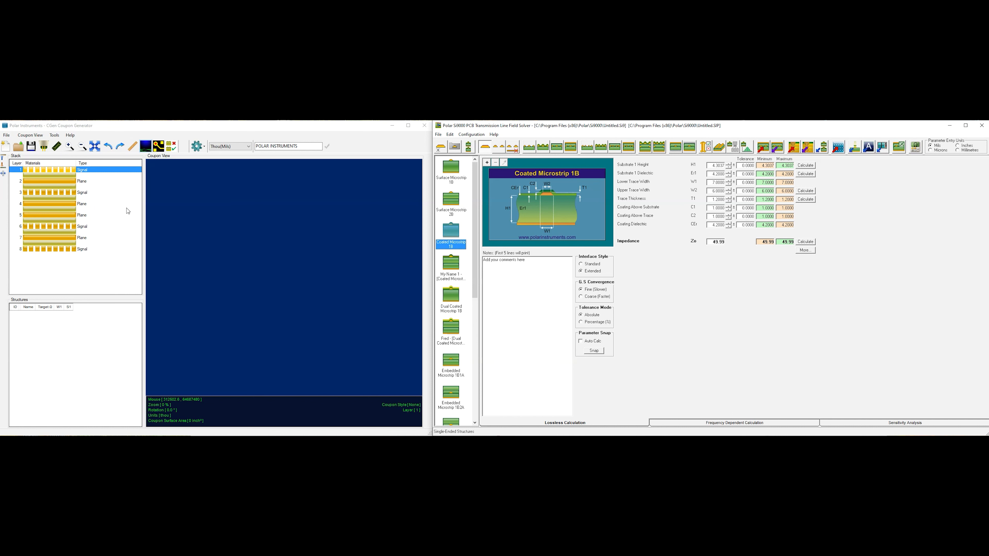
pyautogui.rightClick(64, 174)
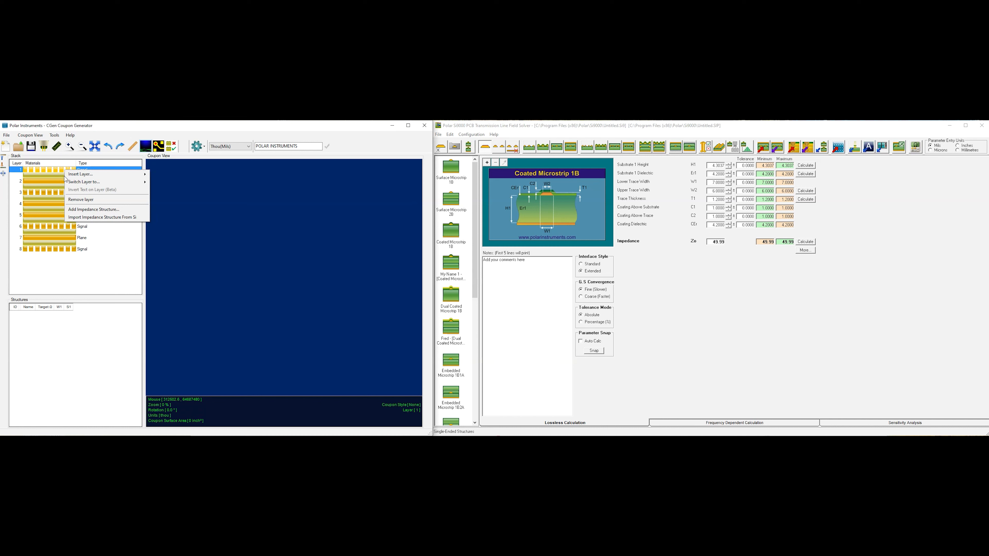
pyautogui.click(81, 209)
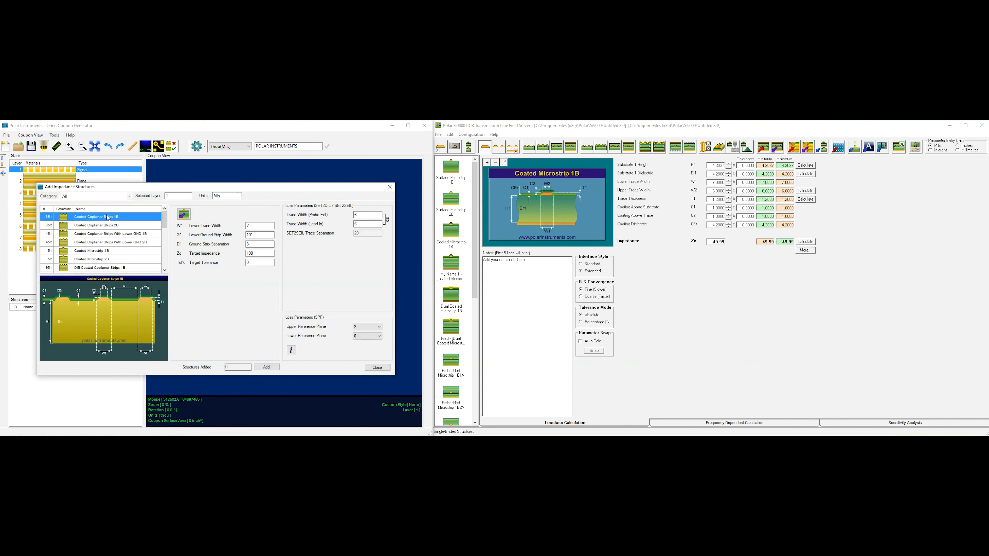
pyautogui.click(185, 215)
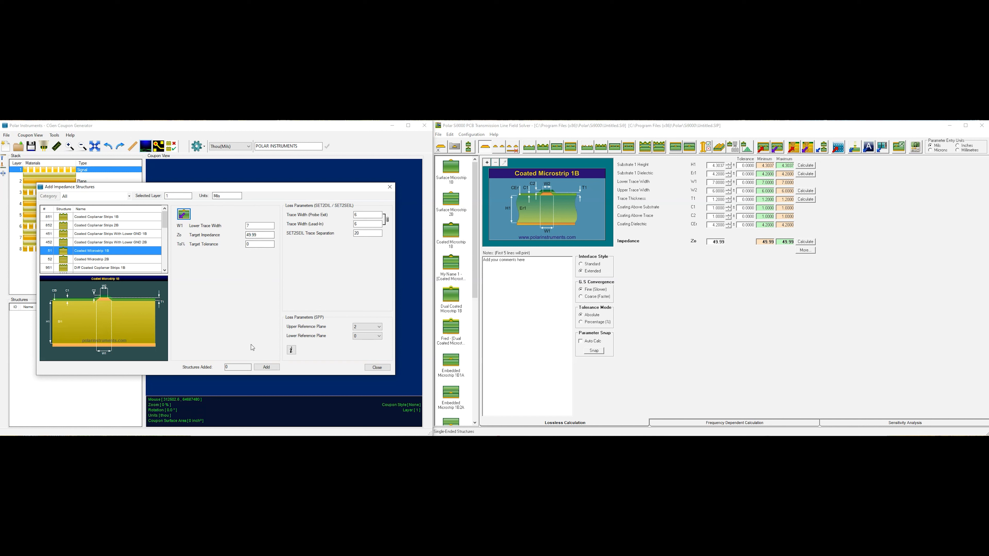
pyautogui.click(266, 368)
pyautogui.click(377, 367)
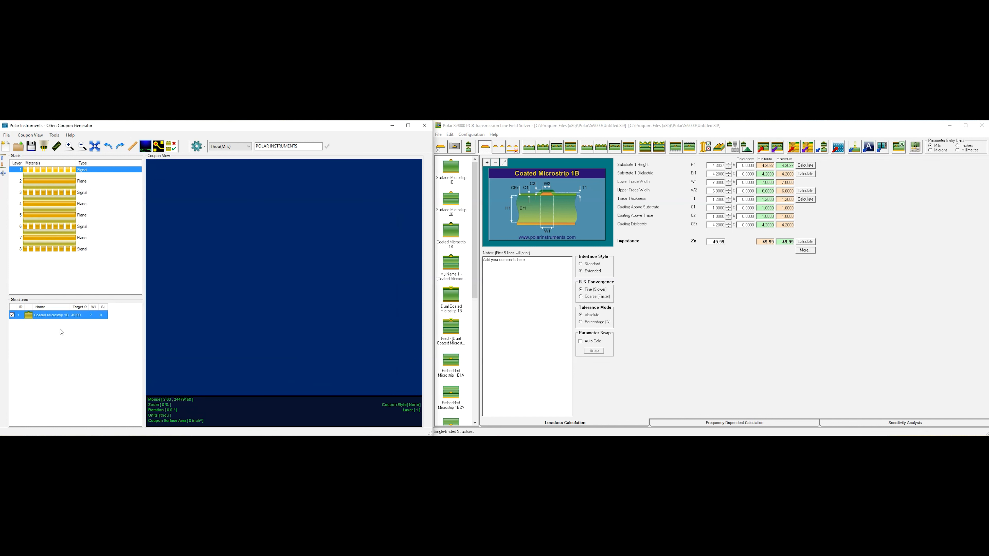
pyautogui.click(50, 195)
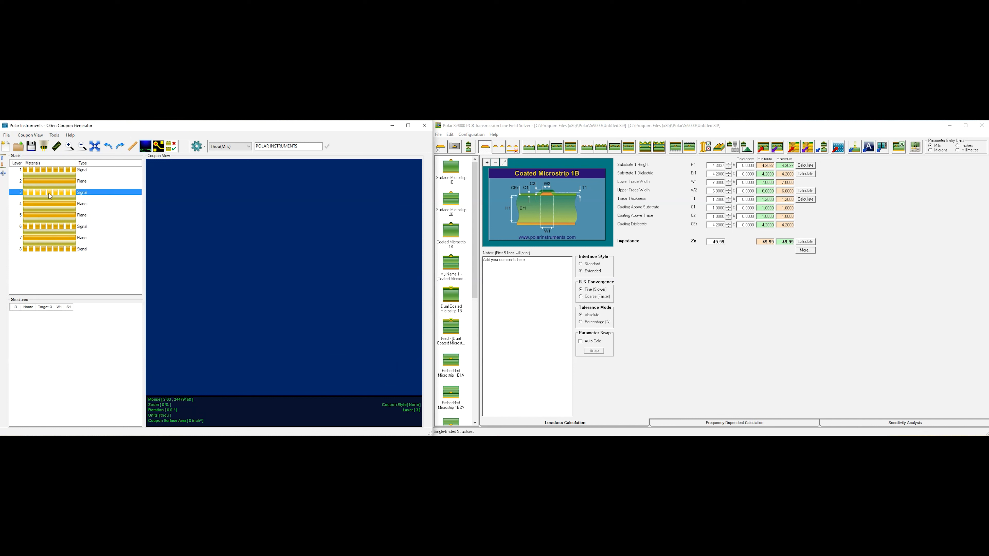
pyautogui.click(46, 226)
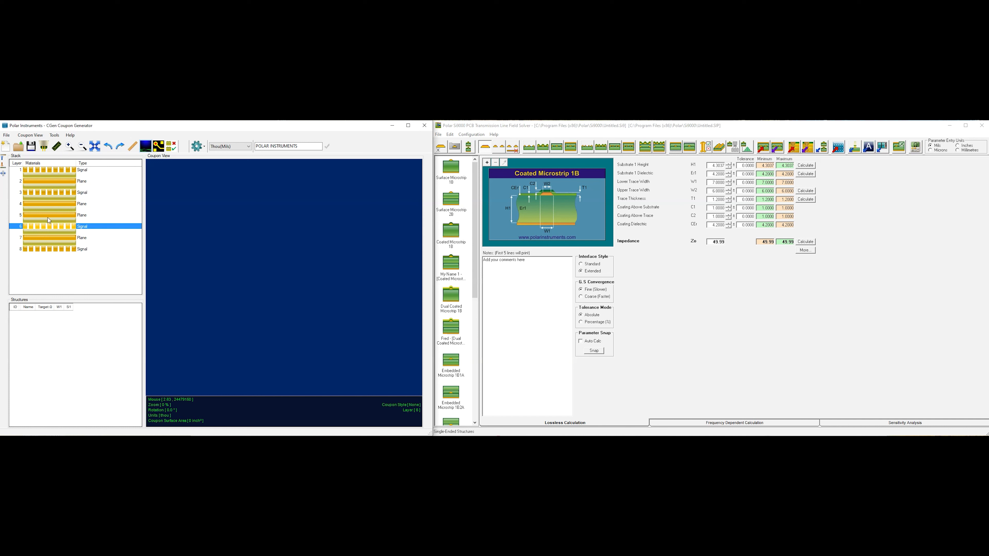
pyautogui.click(59, 171)
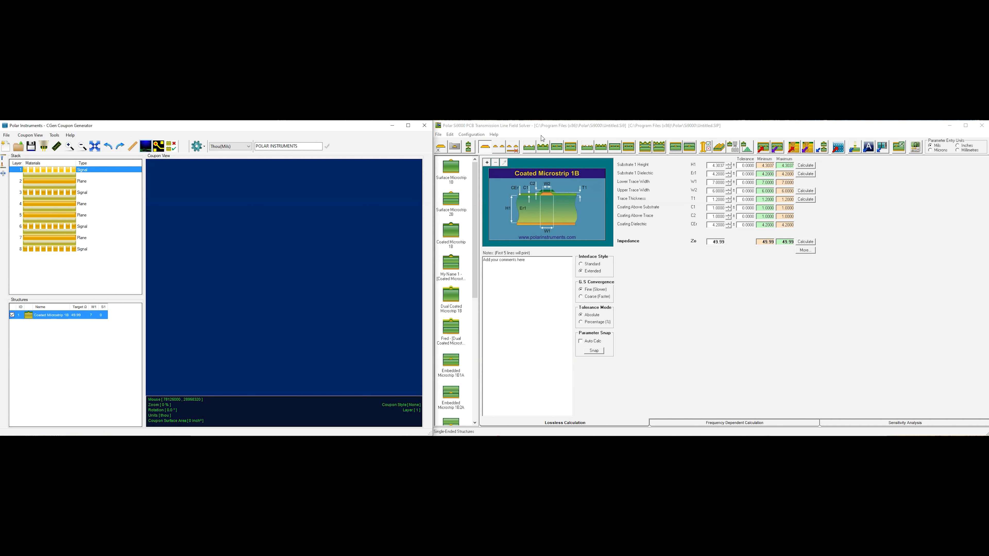
# Step: Switch to Si9000, choose the differential Edge-Coupled Coated Microstrip 1B structure, and copy it for the CGen Coupon Generator
pyautogui.click(500, 147)
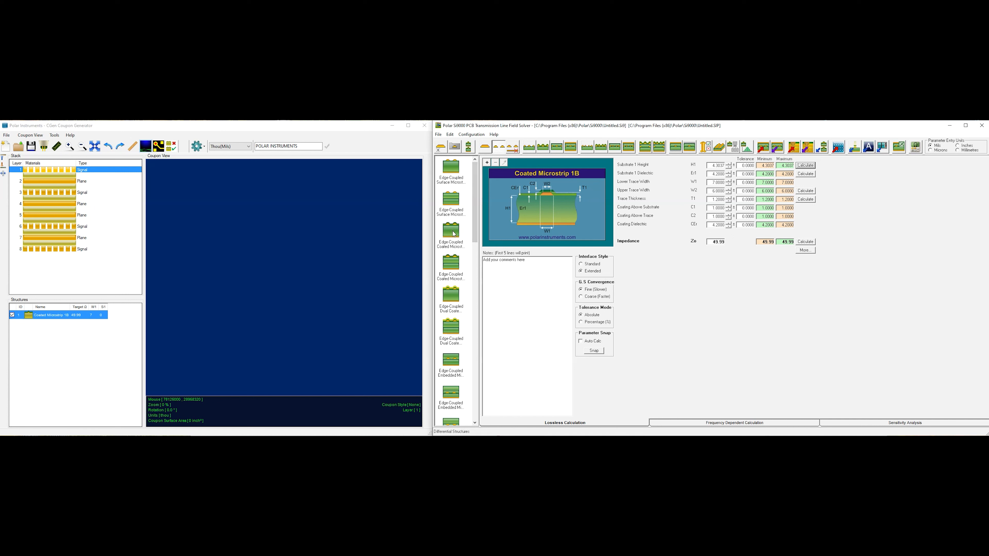
pyautogui.click(451, 231)
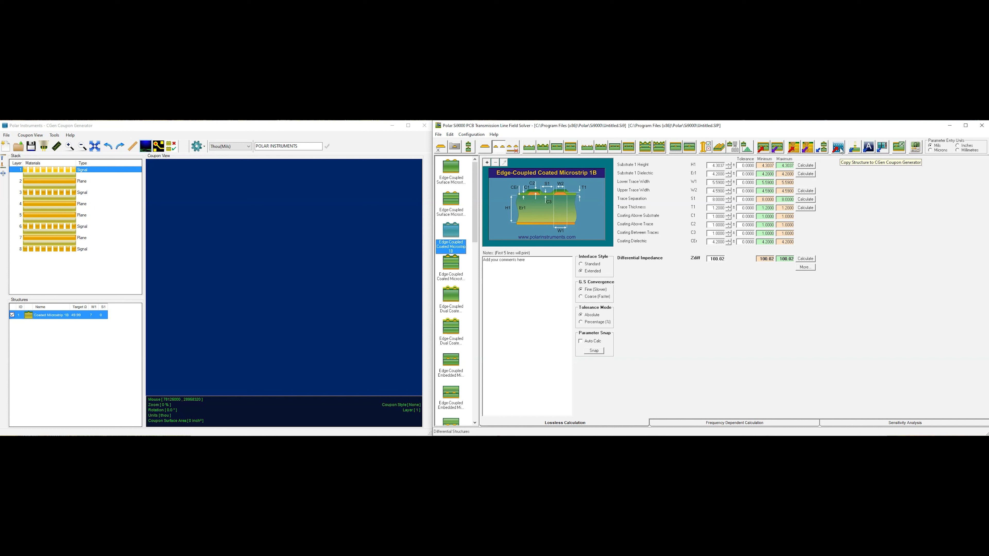
pyautogui.click(841, 151)
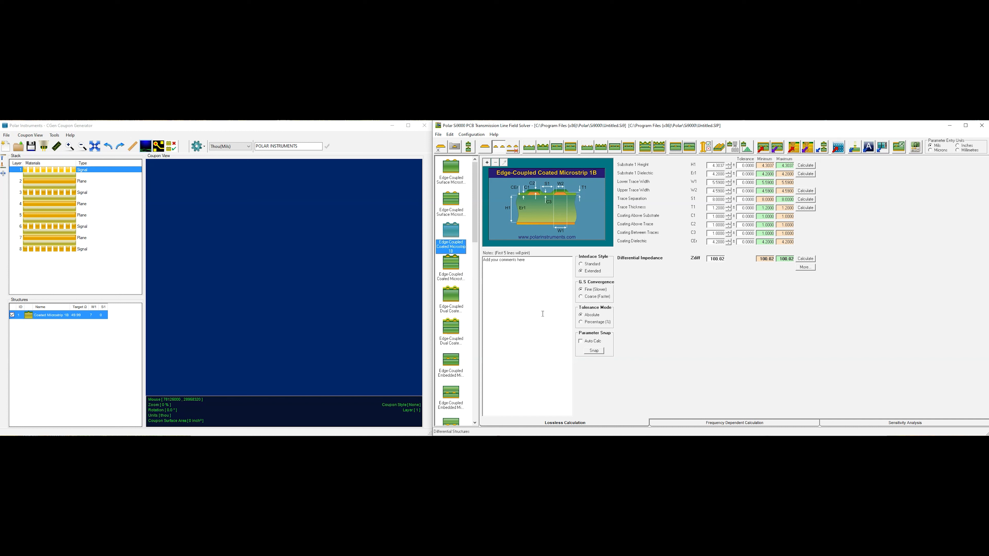
# Step: Switch to CGen, import the copied Edge-Coupled Coated Microstrip 1B data from Si9000, and add the structure to layer 1
pyautogui.click(61, 172)
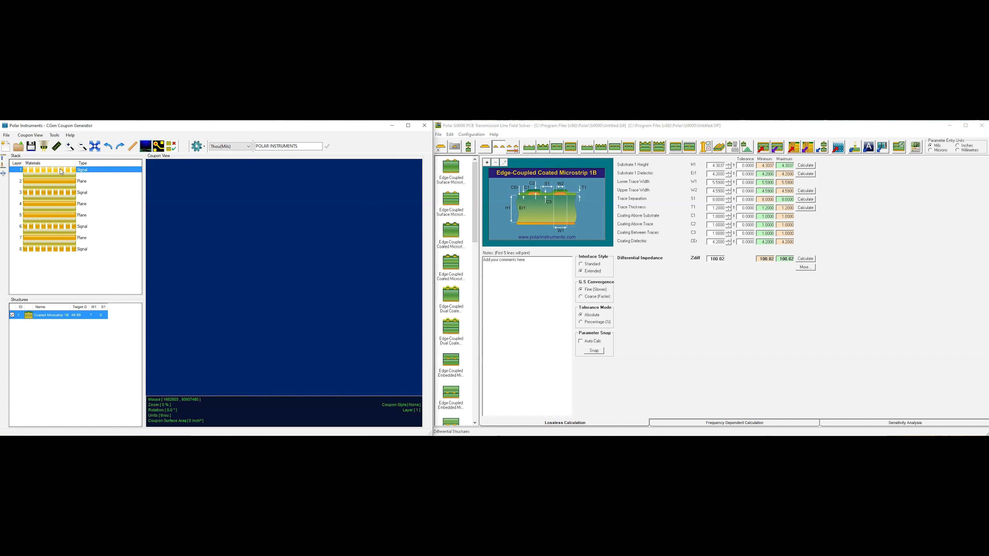
pyautogui.rightClick(61, 171)
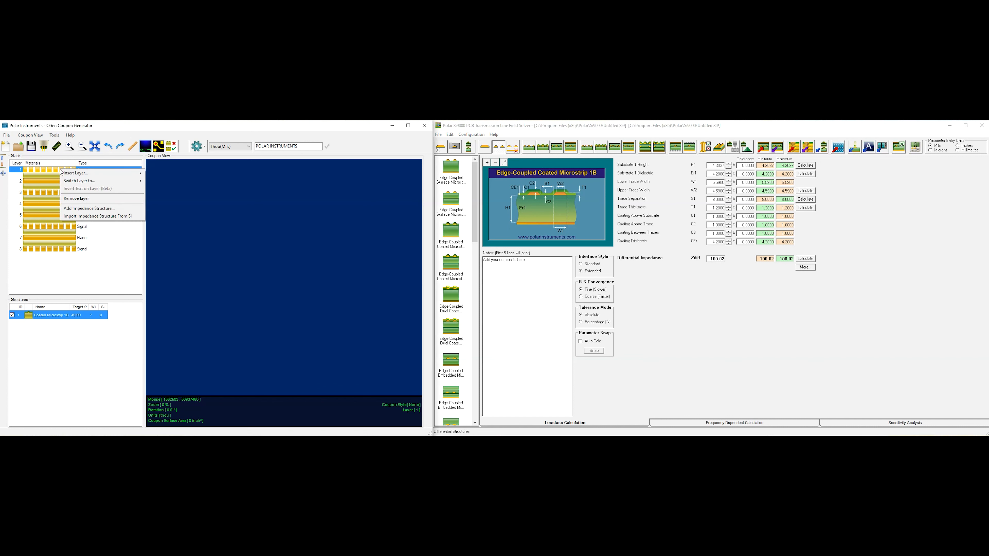
pyautogui.click(76, 209)
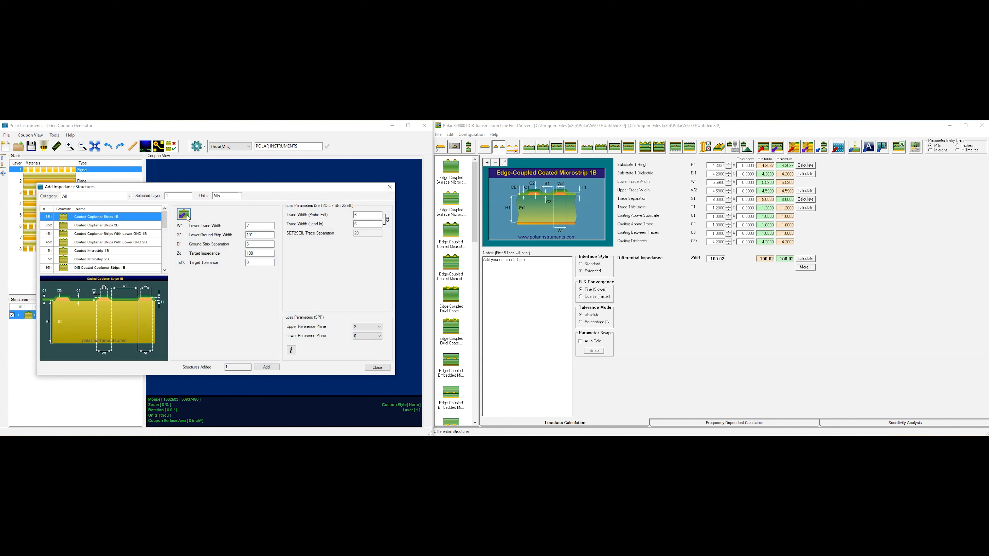
pyautogui.click(188, 218)
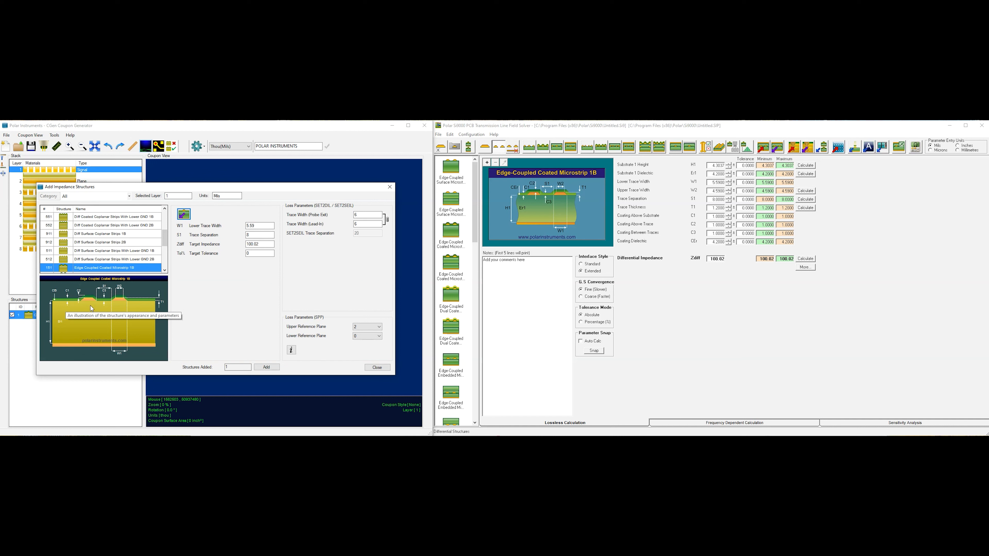
pyautogui.click(248, 234)
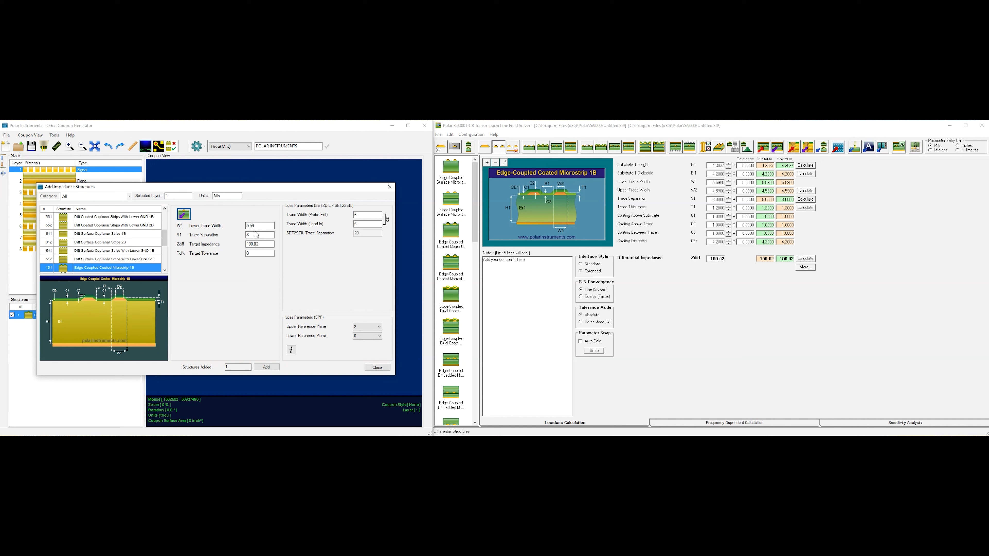
pyautogui.click(251, 234)
pyautogui.click(268, 367)
pyautogui.click(267, 368)
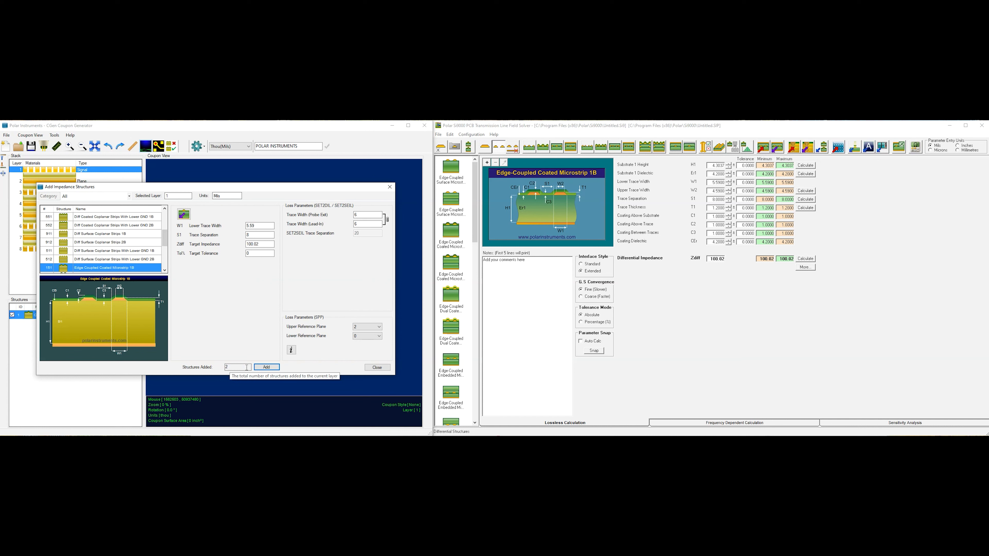
pyautogui.click(381, 367)
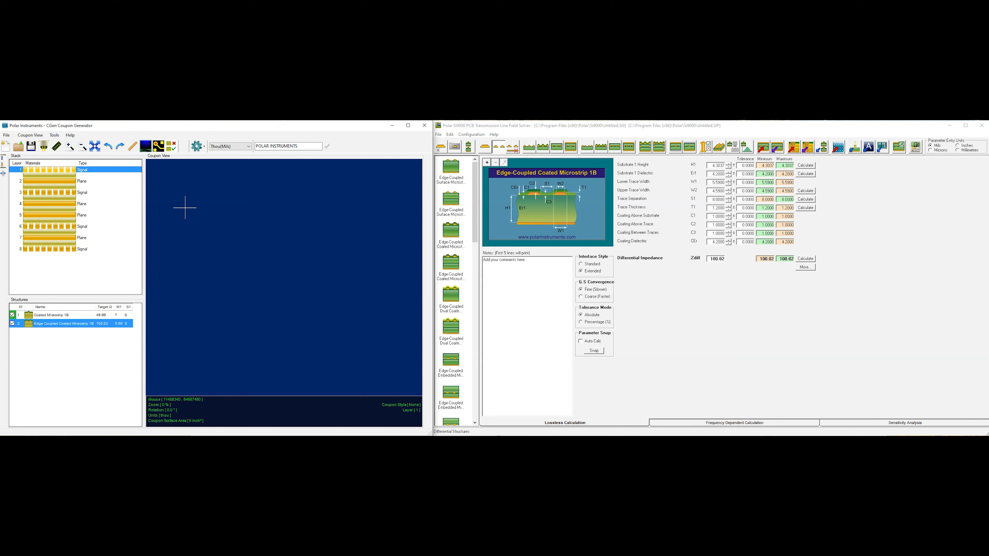
# Step: Generate the coupon layout in Style 2 and inspect the pads, traces and structure labels at its left end
pyautogui.click(203, 147)
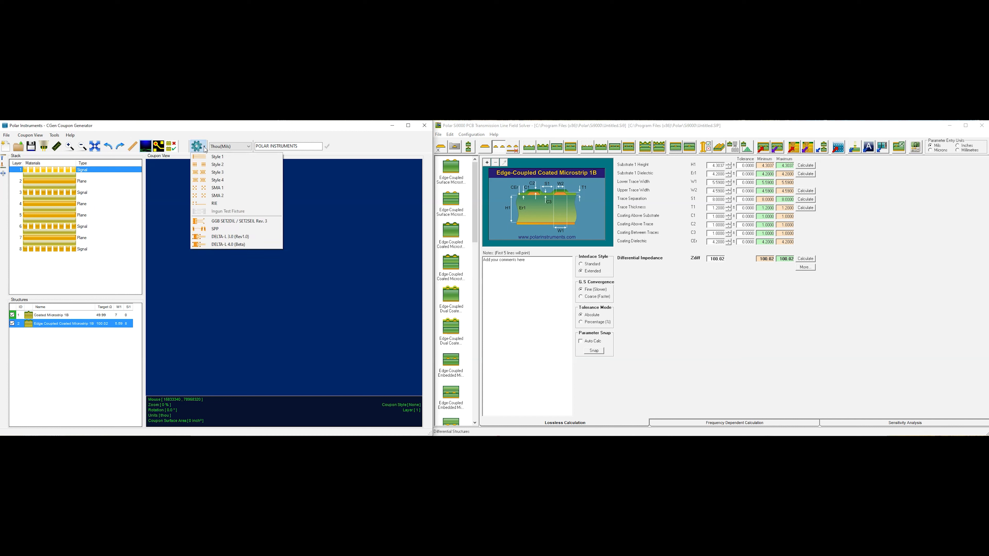
pyautogui.click(204, 166)
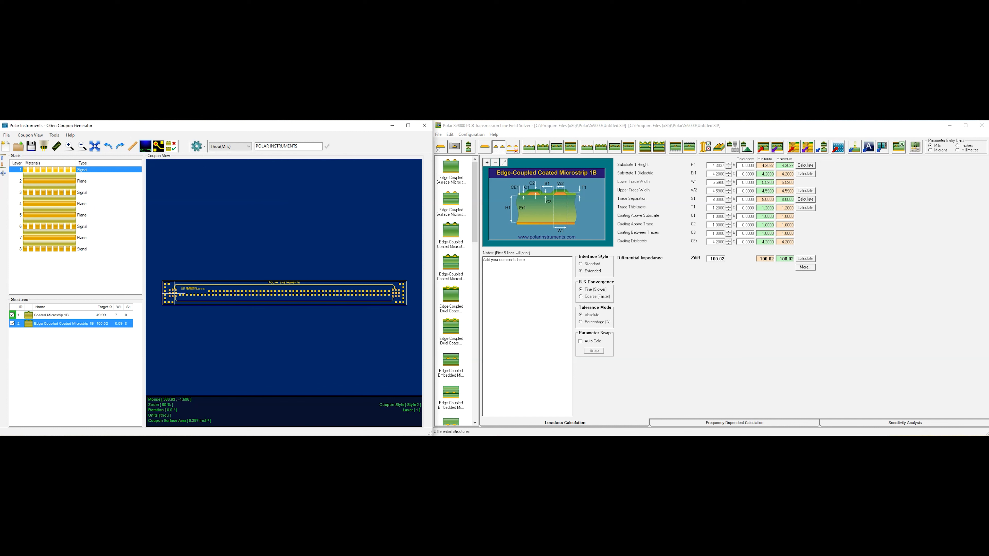
pyautogui.scroll(1, 171, 293)
pyautogui.scroll(4, 285, 293)
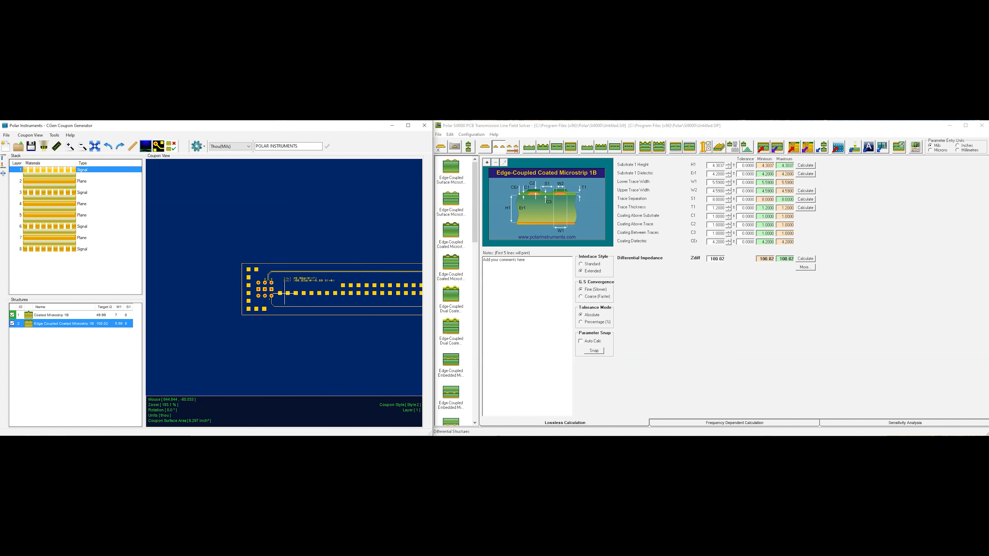
pyautogui.scroll(-1, 357, 304)
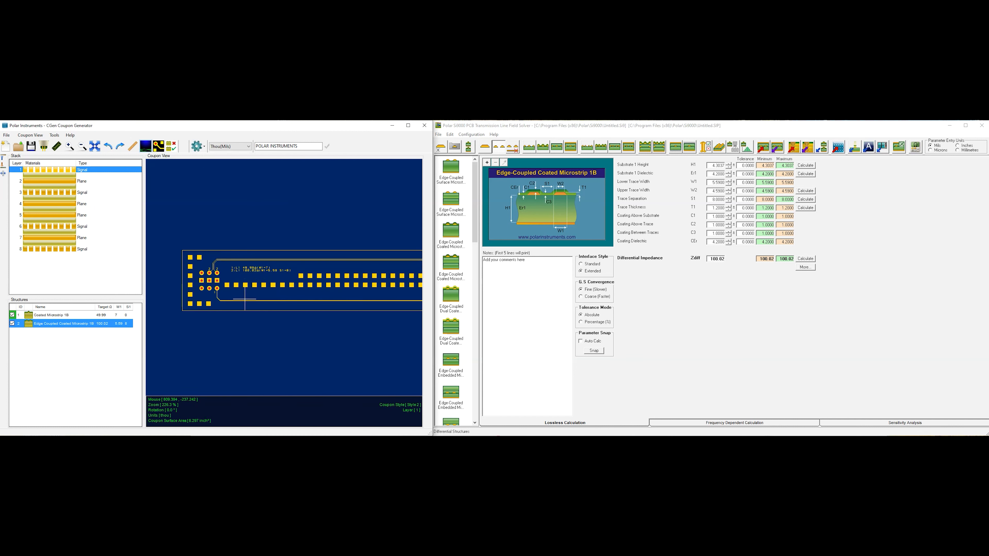
pyautogui.scroll(1, 230, 289)
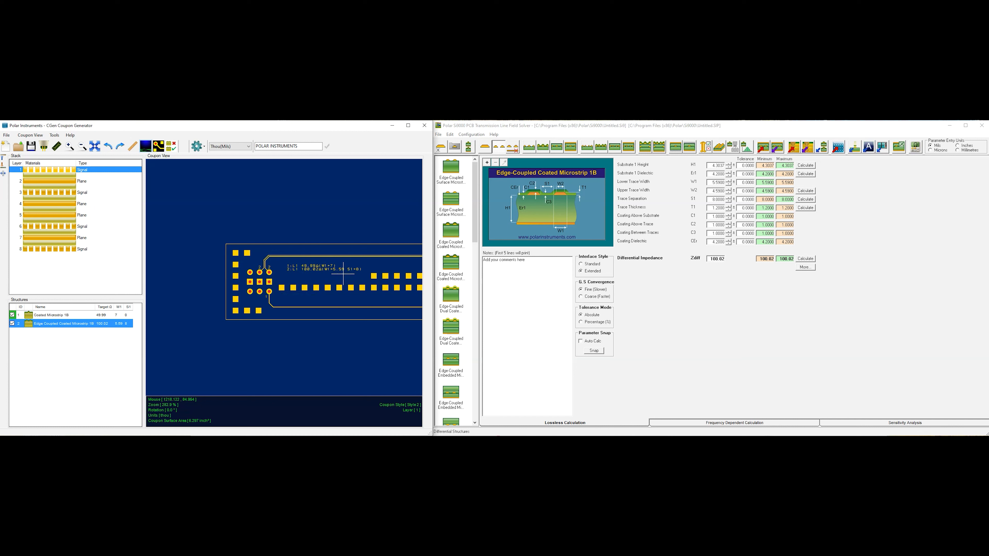
pyautogui.scroll(-1, 285, 308)
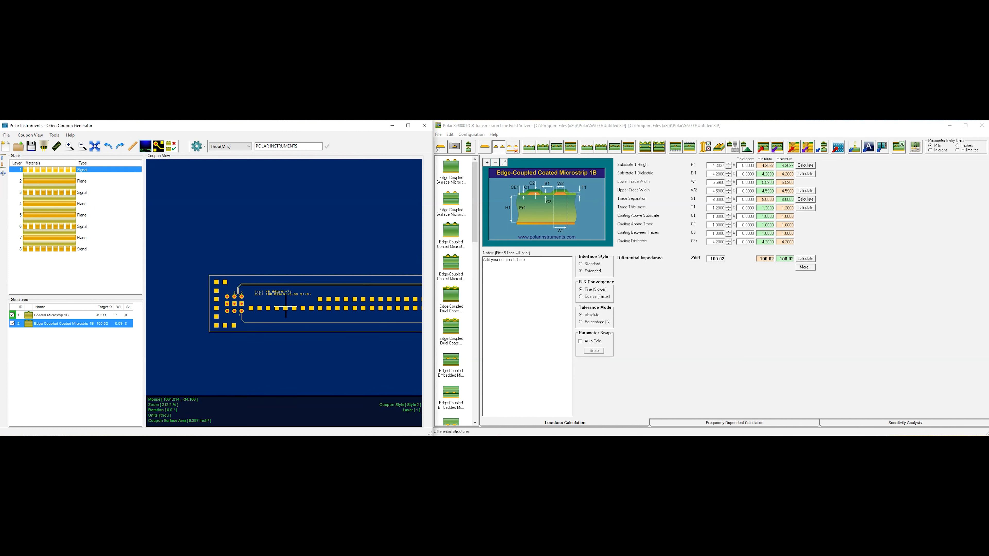
pyautogui.scroll(-1, 286, 308)
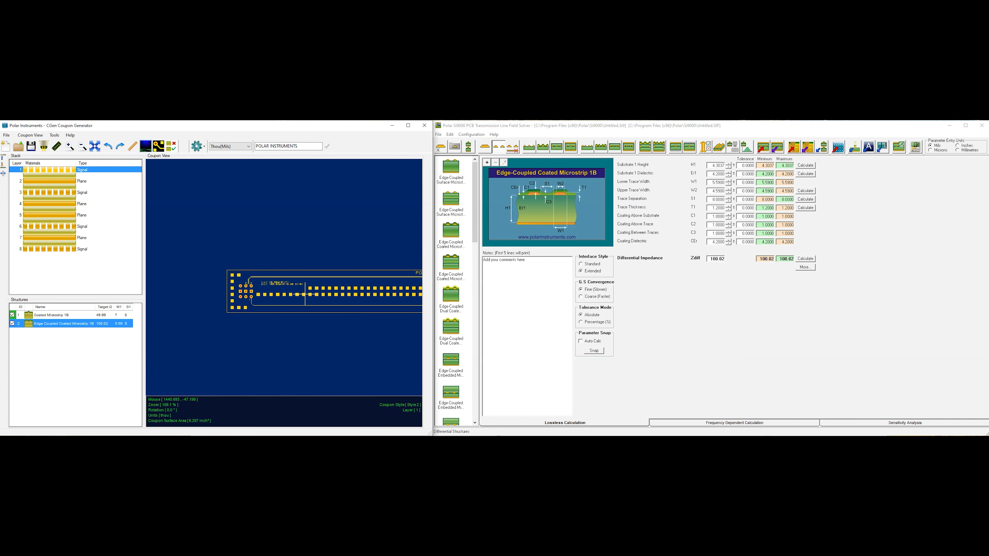